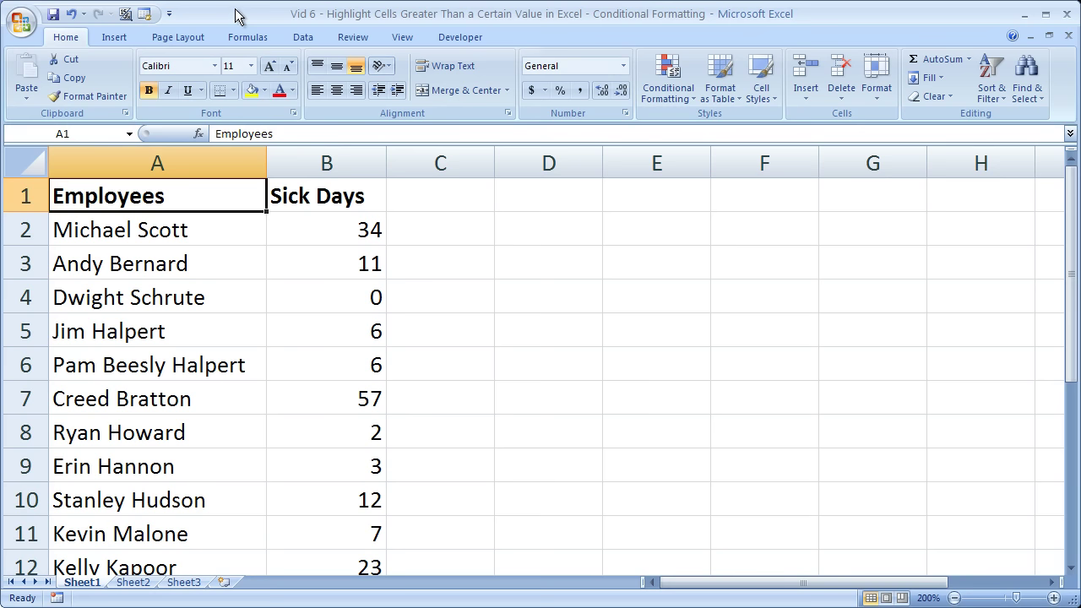
Browse the Sick Days table, briefly selecting the header and the entries in rows 2 and 7
click(334, 197)
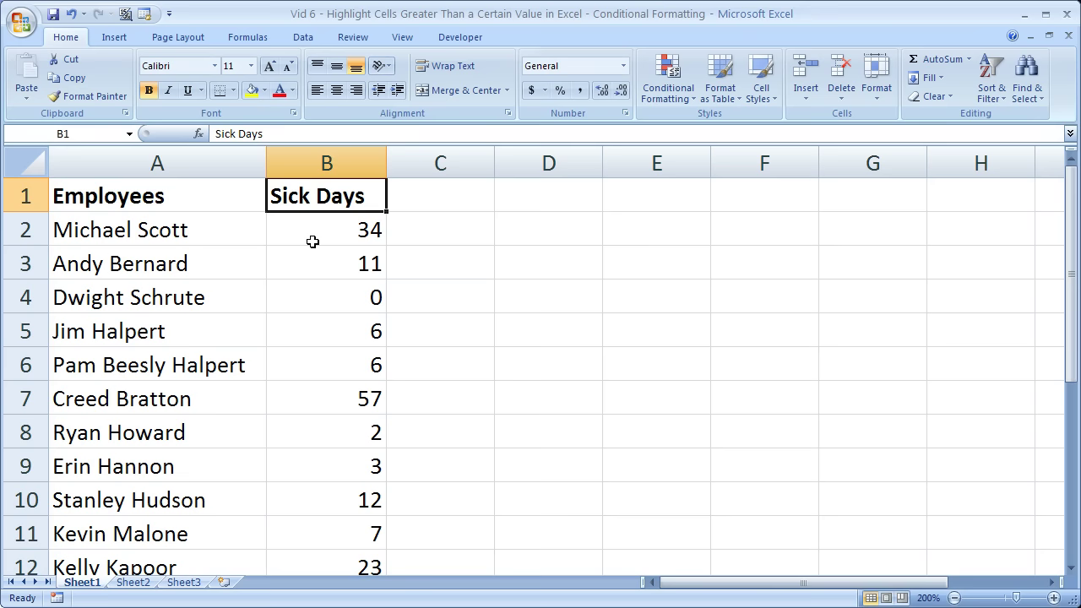
drag(312, 241, 230, 236)
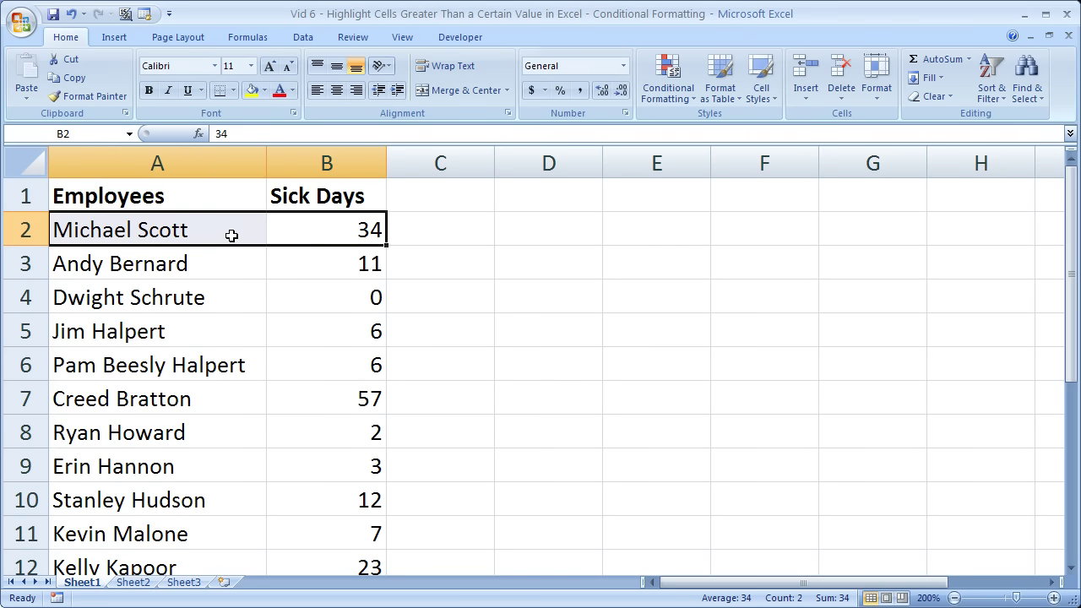
drag(191, 409, 270, 403)
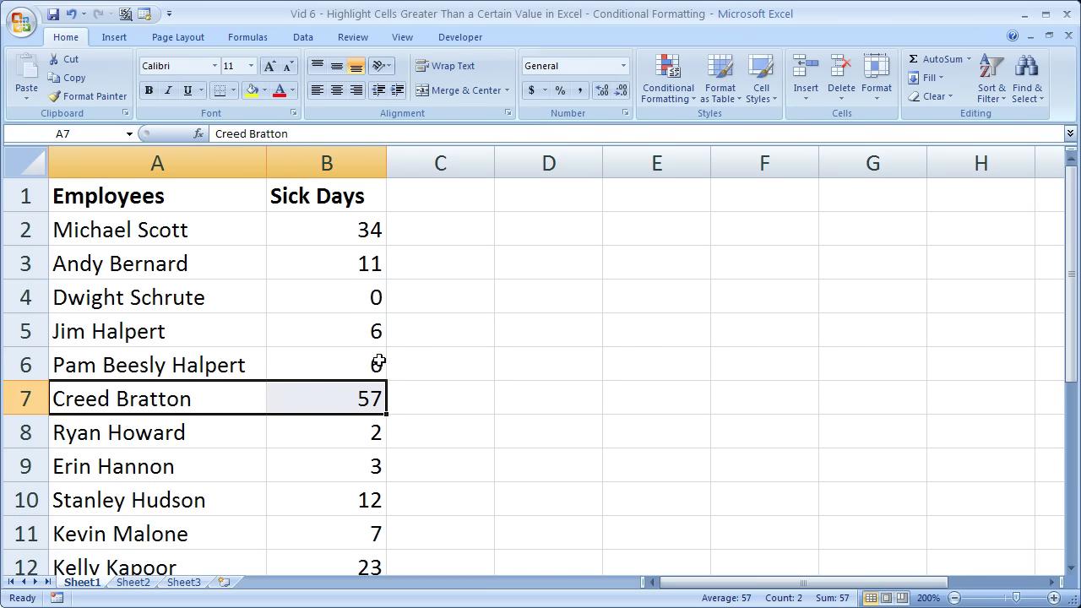
click(431, 356)
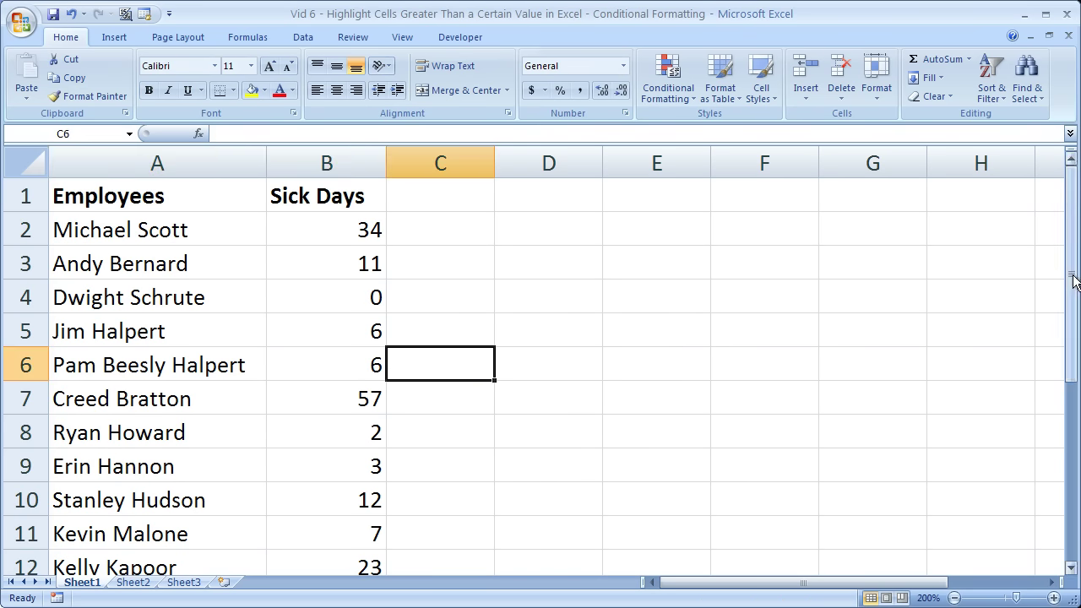
drag(1069, 296, 1075, 228)
Select the Sick Days values B2:B18 and scroll back to the top
click(303, 235)
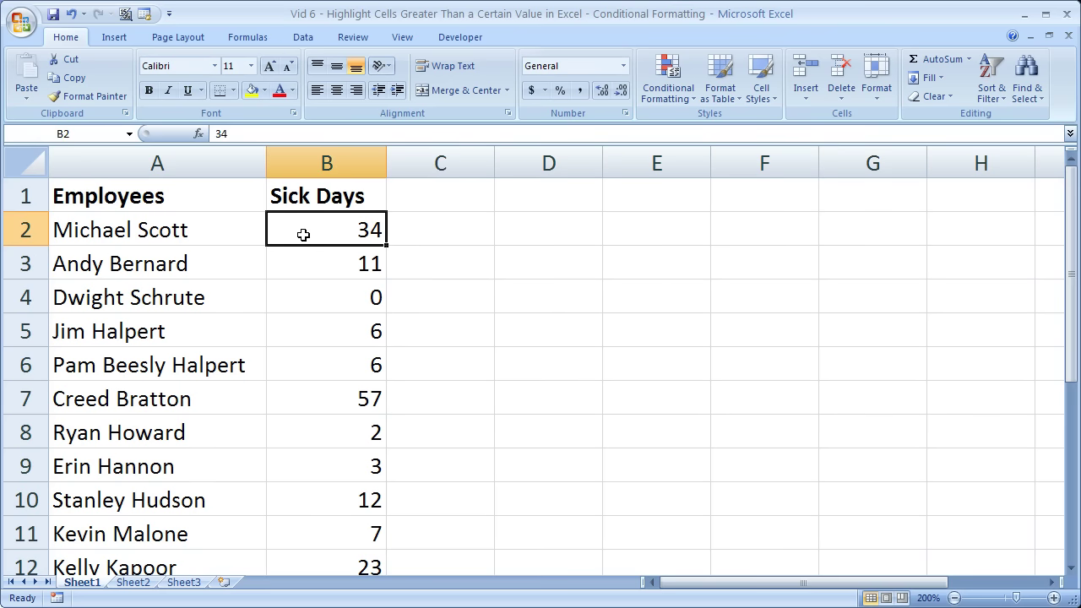
key(ctrl+shift+Down)
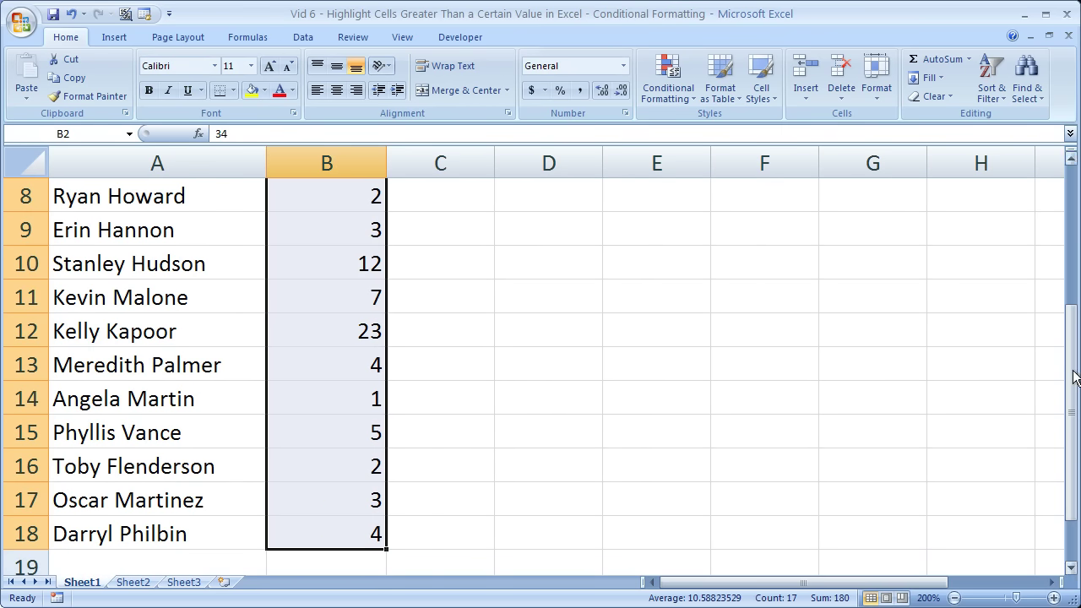
drag(1072, 364, 1070, 224)
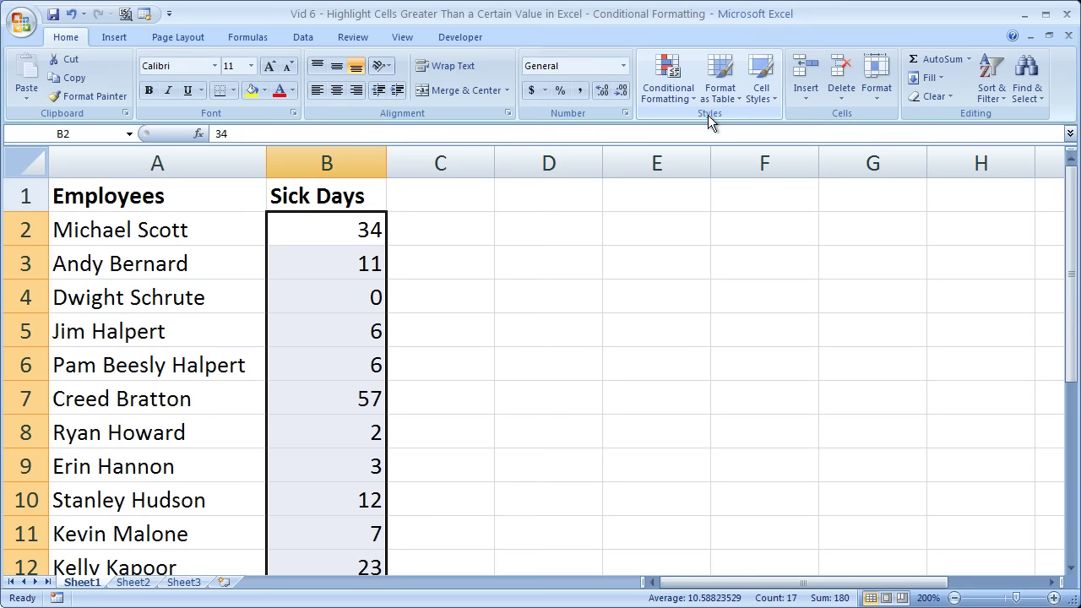
Start a Greater Than highlight-cells rule for the selected Sick Days values
click(666, 80)
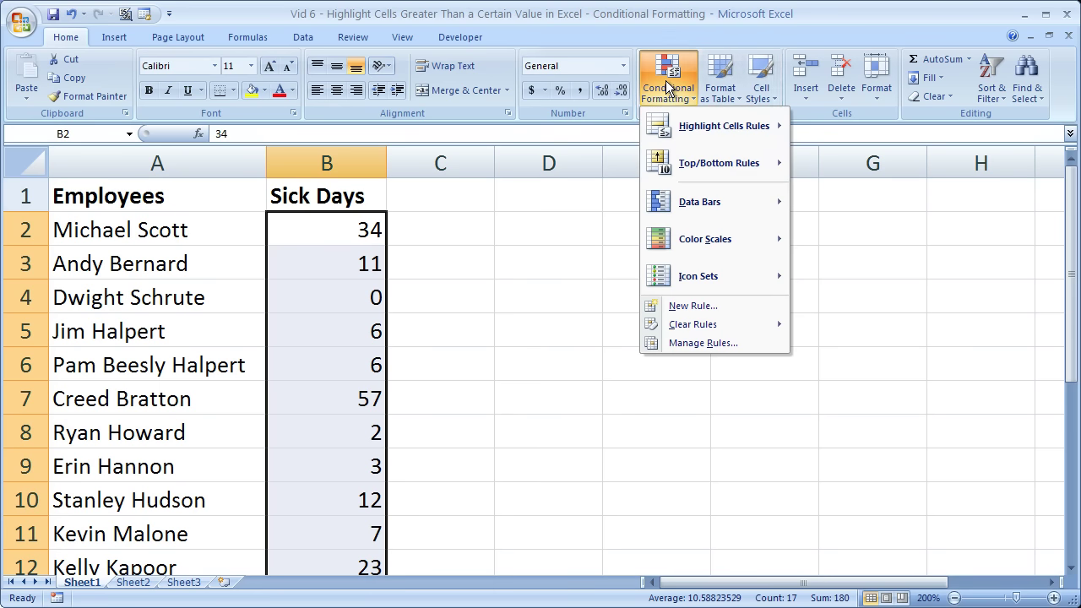
mouse_move(751, 135)
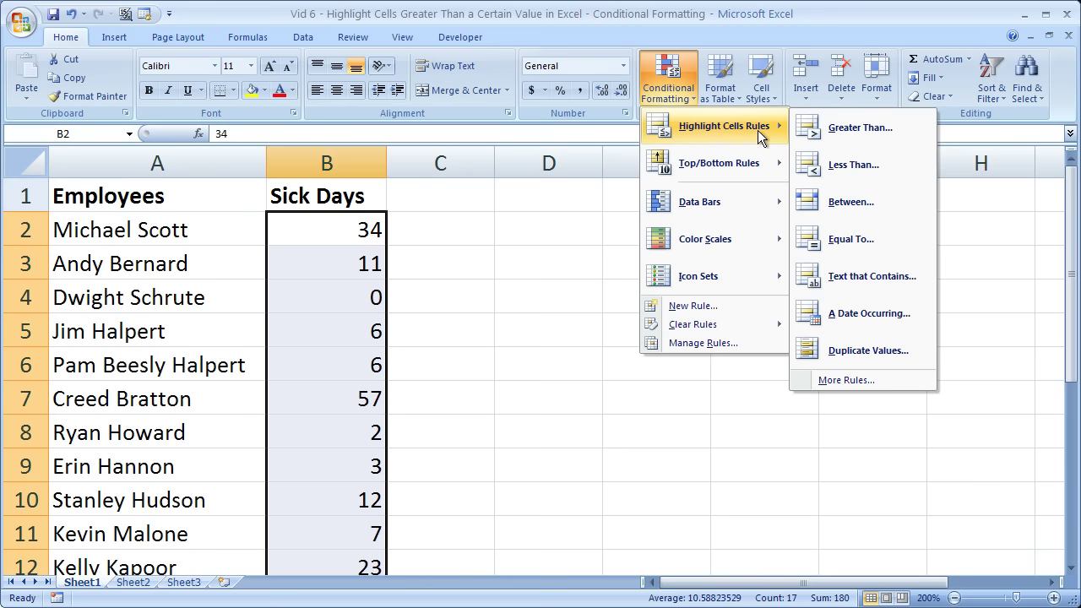
click(861, 127)
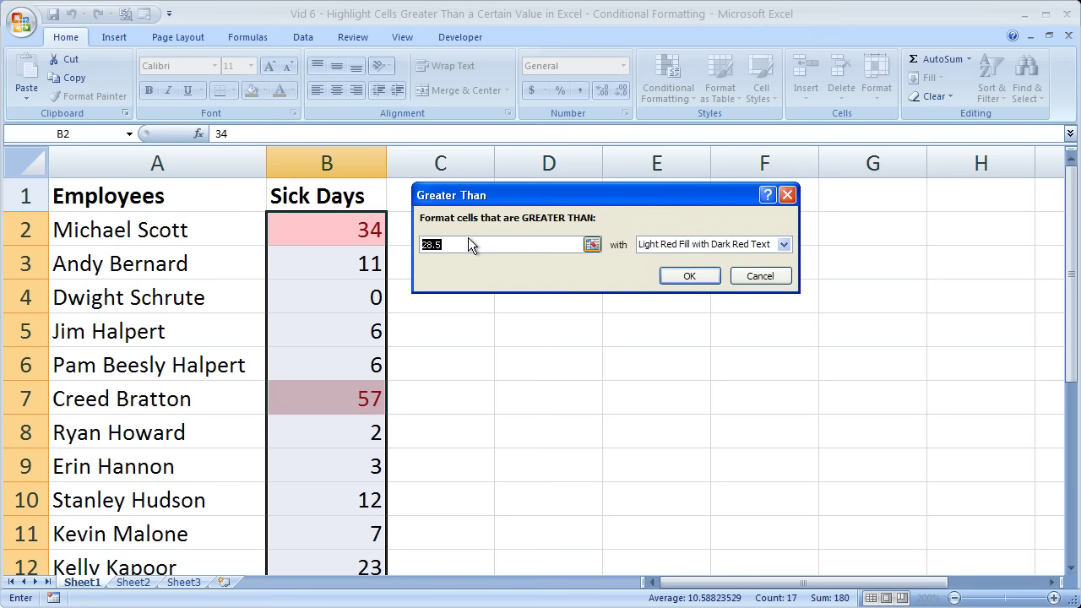
Enter 15 as the Greater Than threshold so 34, 57 and 23 preview highlighted
text(15)
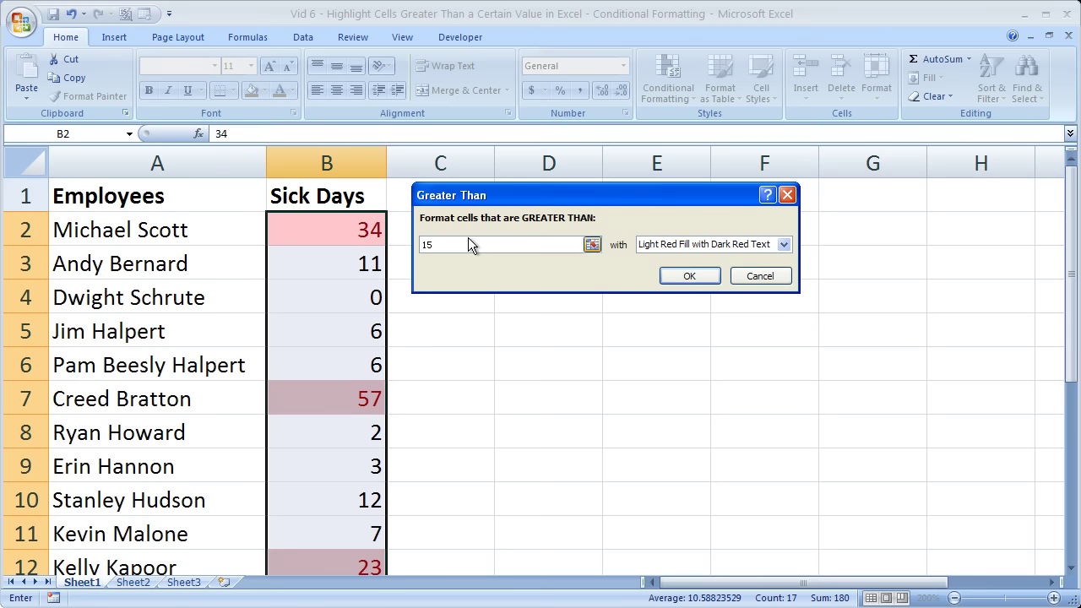
key(BackSpace)
text(5)
click(783, 244)
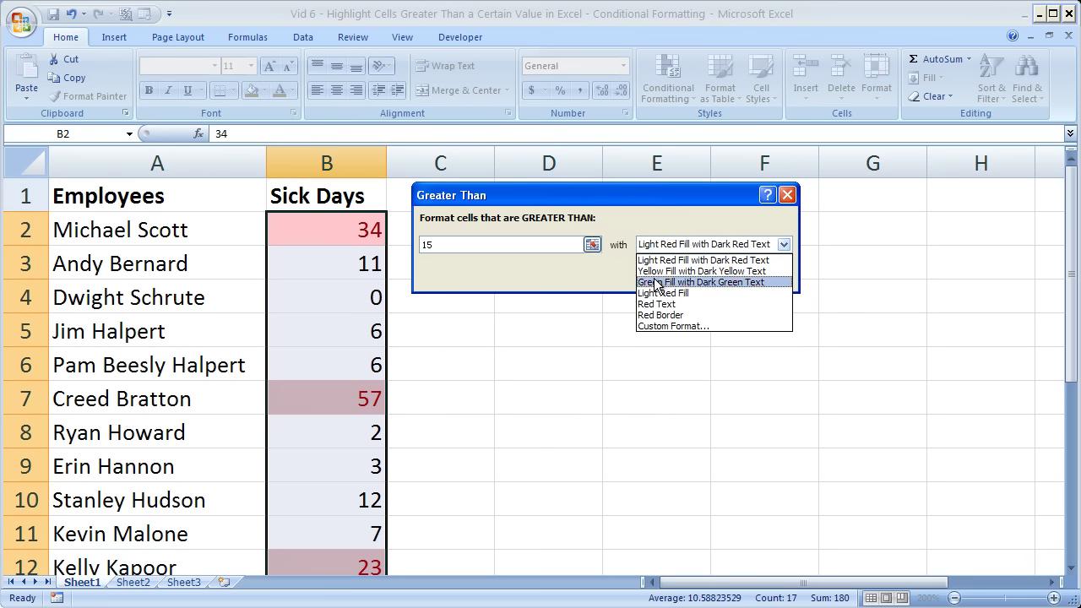
Look through the custom Format Cells Fill, Border, Font and Number tabs, then close without changes
click(673, 327)
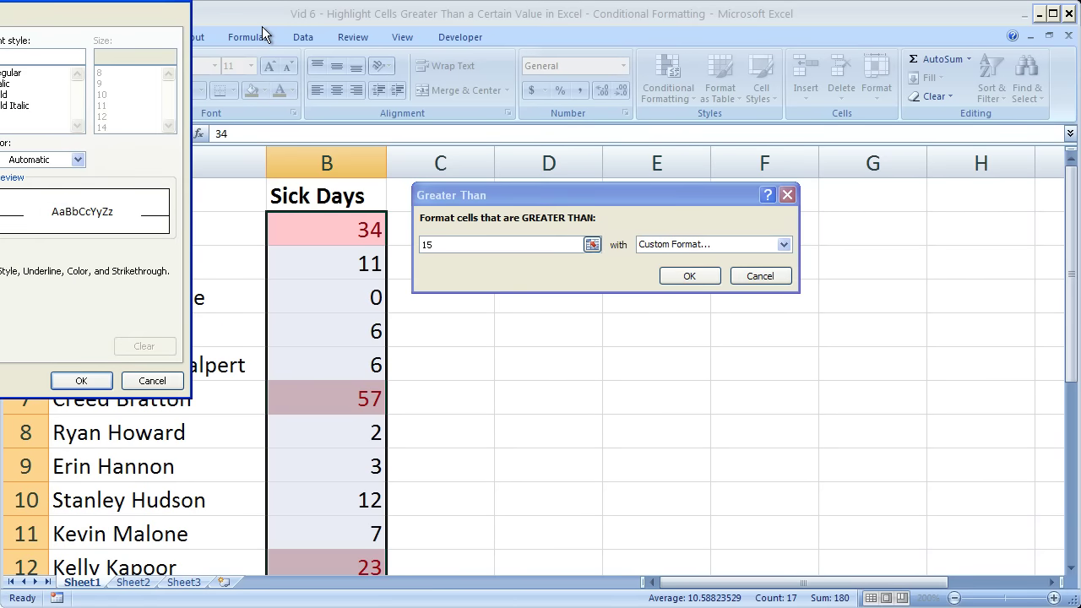
drag(110, 10, 869, 122)
click(744, 153)
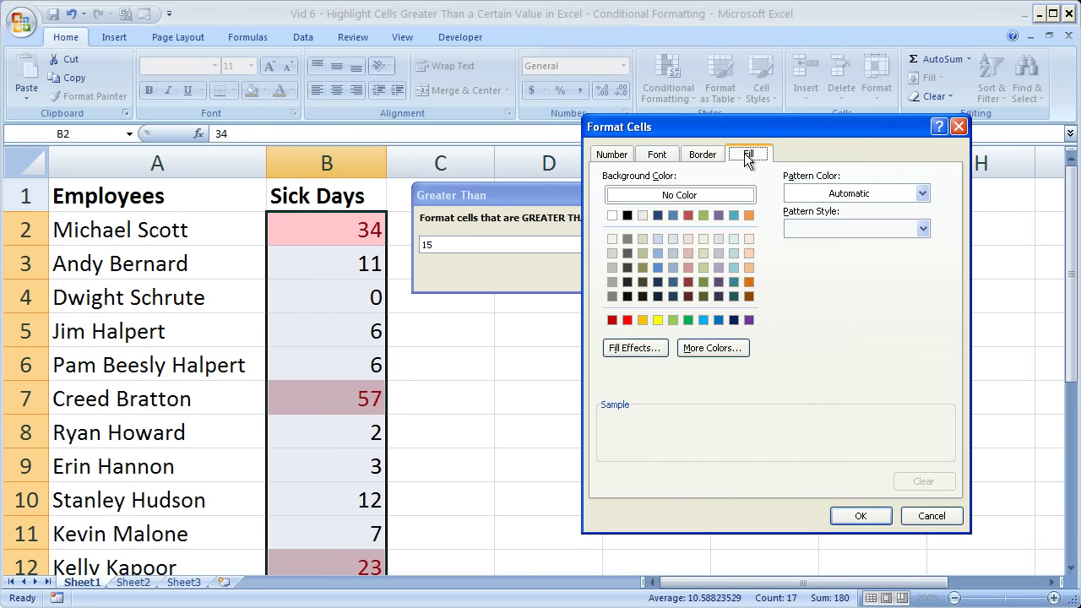
click(701, 154)
click(657, 155)
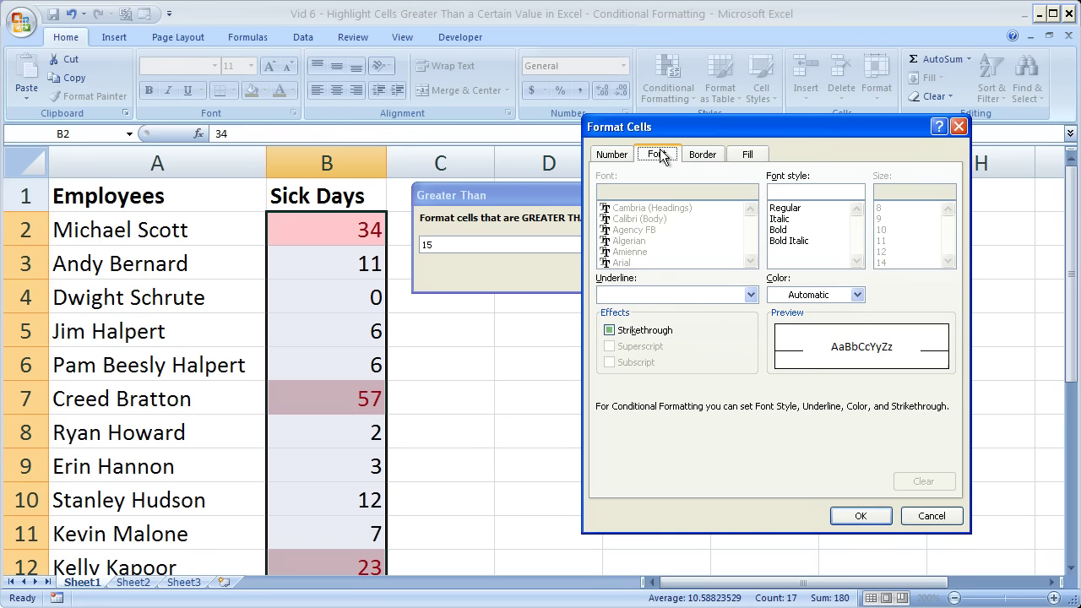
click(744, 153)
click(607, 157)
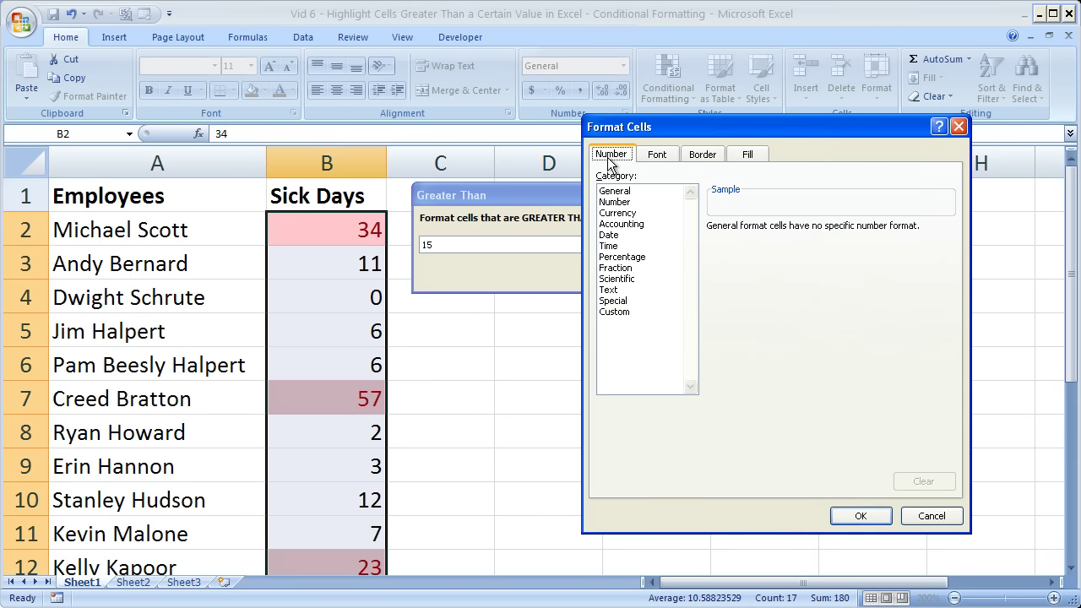
click(748, 156)
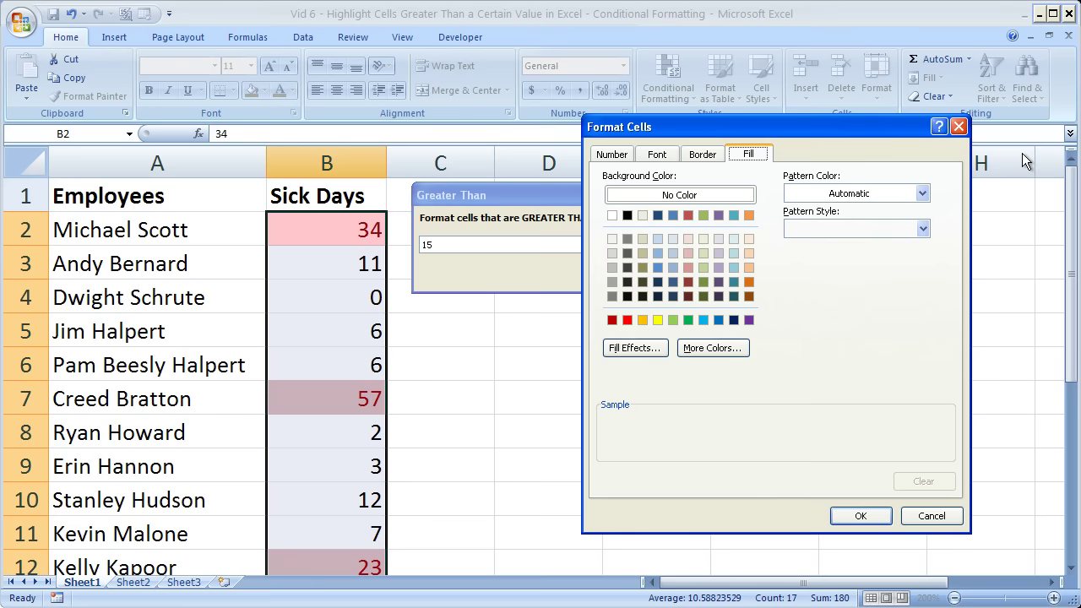
click(958, 127)
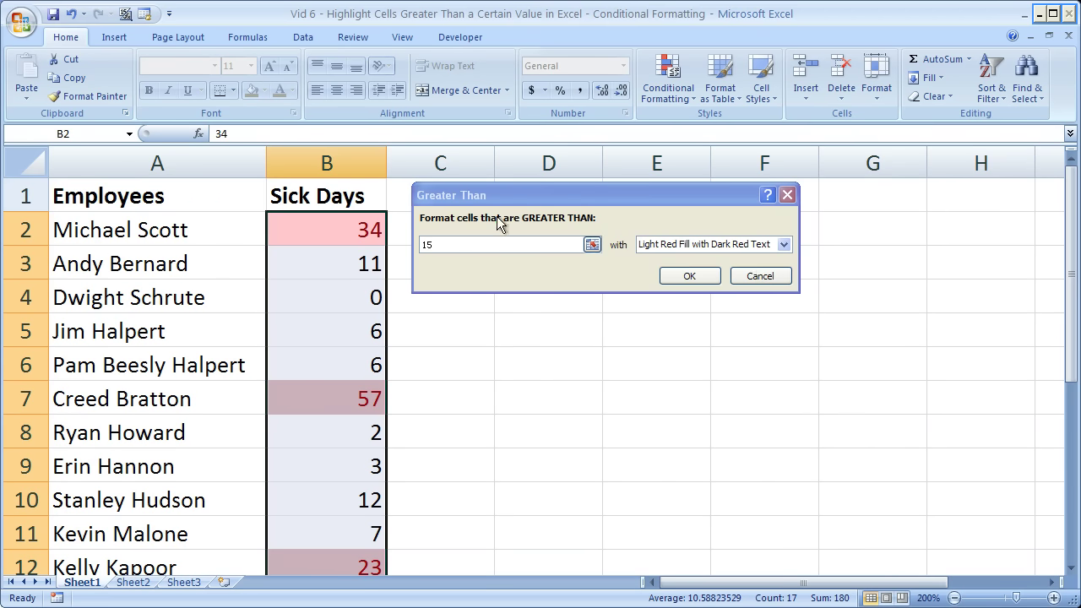
Apply the greater-than-15 rule and check 34, 57 and 23 shaded light red
click(689, 276)
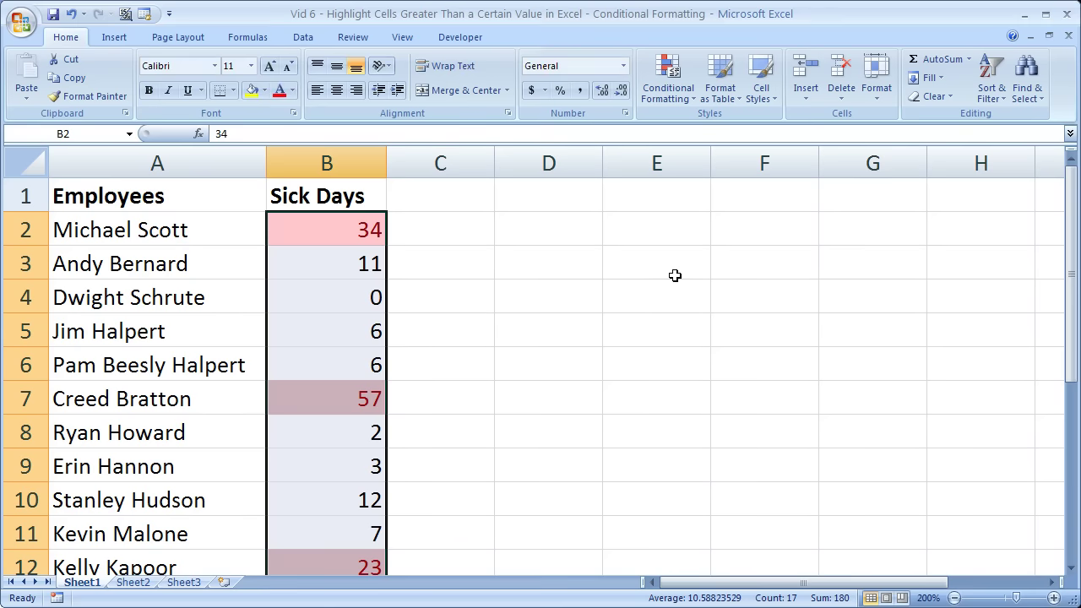
click(515, 226)
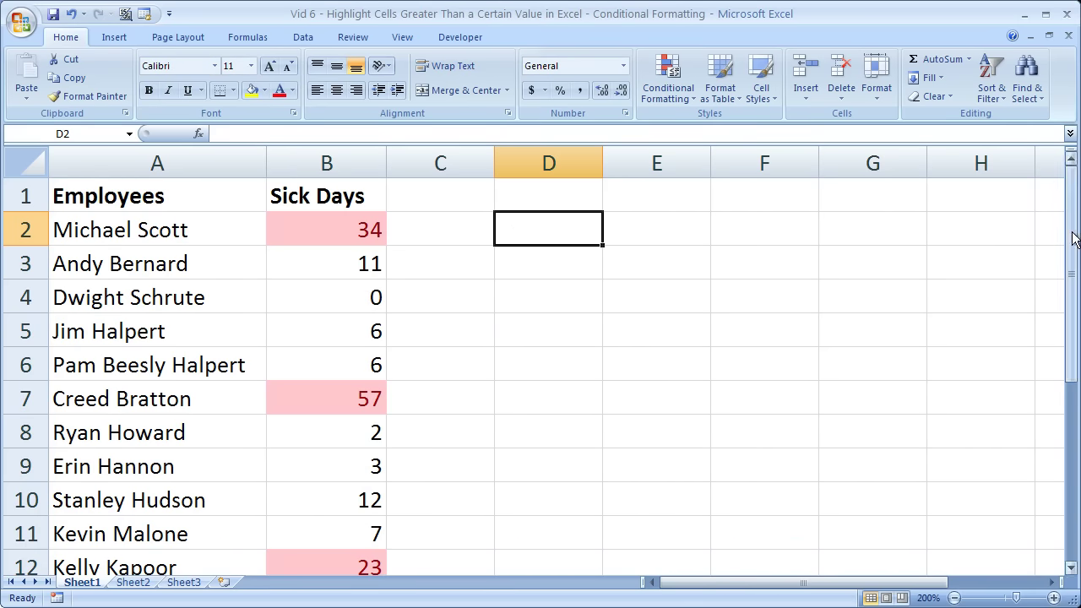
mouse_move(1074, 236)
mouse_down()
mouse_move(1069, 410)
mouse_move(1053, 222)
mouse_move(1069, 228)
mouse_move(1071, 246)
mouse_up()
drag(268, 532, 194, 529)
click(724, 369)
drag(1071, 283, 1071, 263)
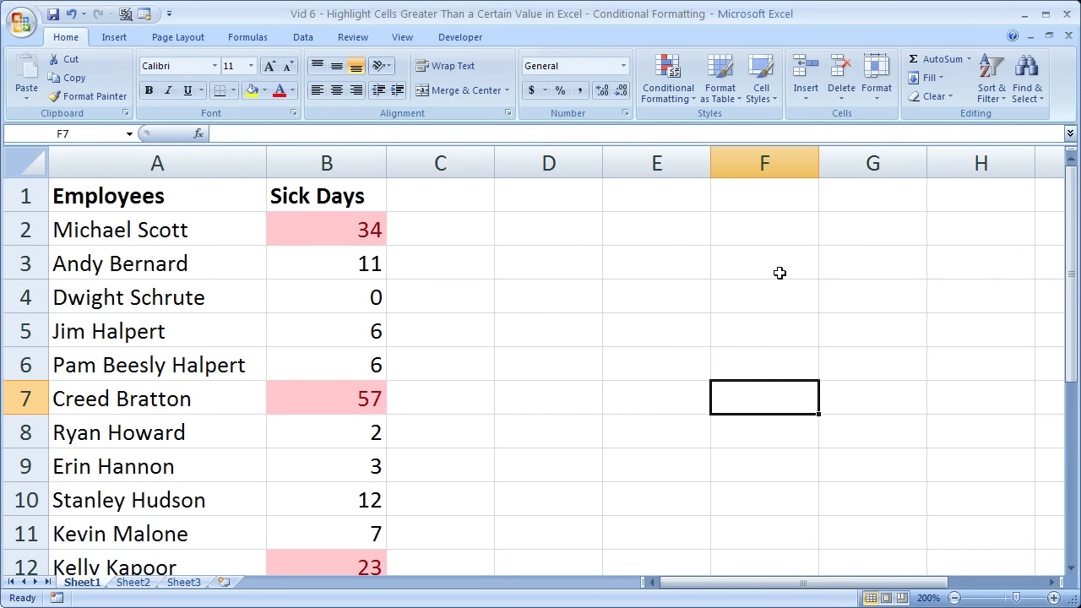
Reselect the Sick Days values B2:B18 and scroll back to row 1
click(333, 228)
key(ctrl+shift+Down)
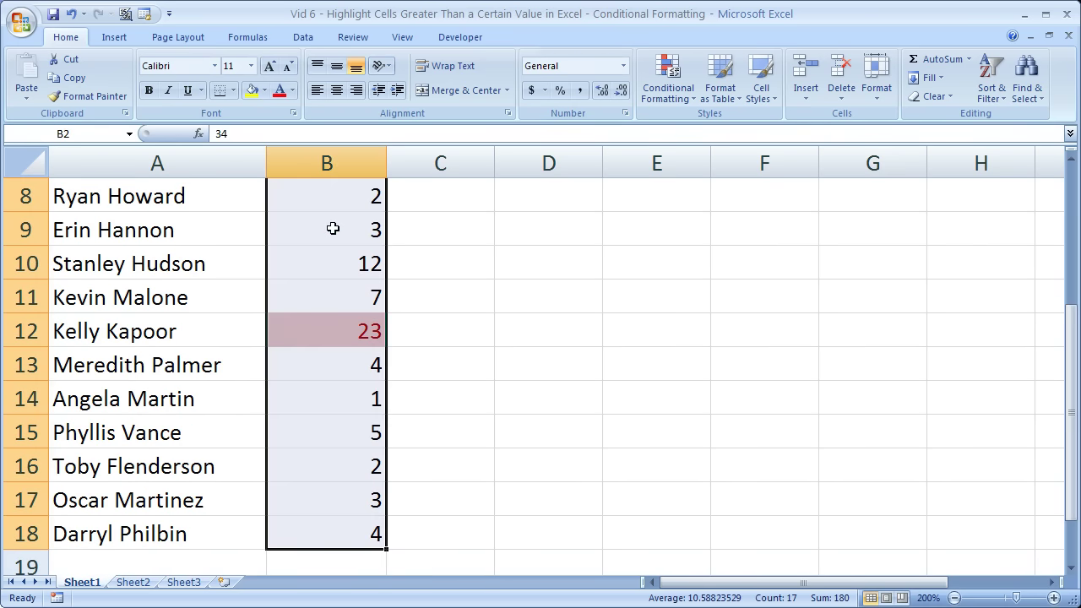
drag(1069, 377, 1066, 221)
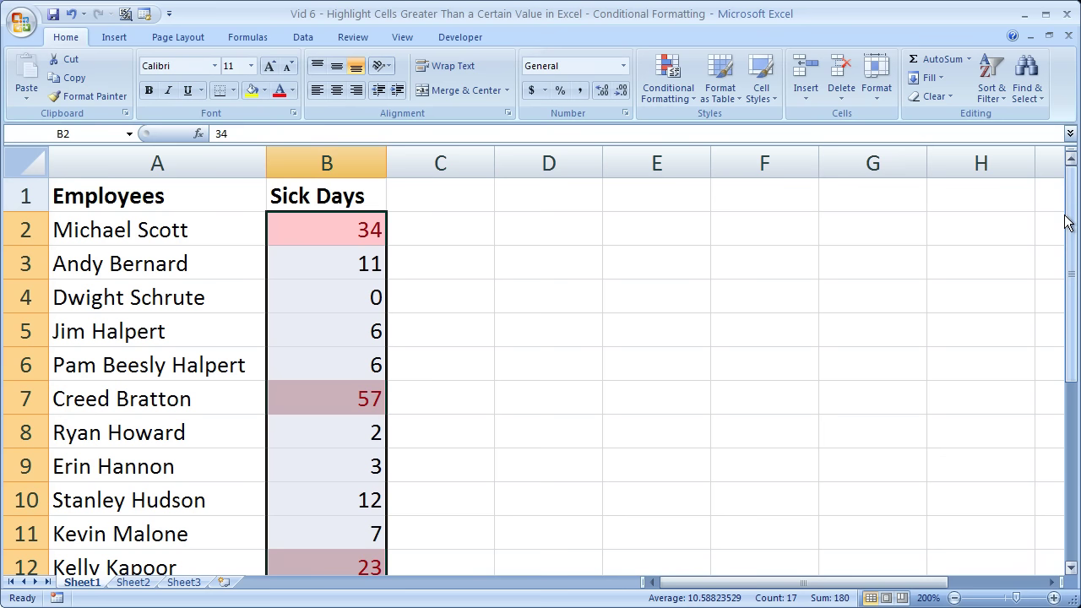
Open the Cell Value > 15 rule for editing from the Rules Manager
click(666, 75)
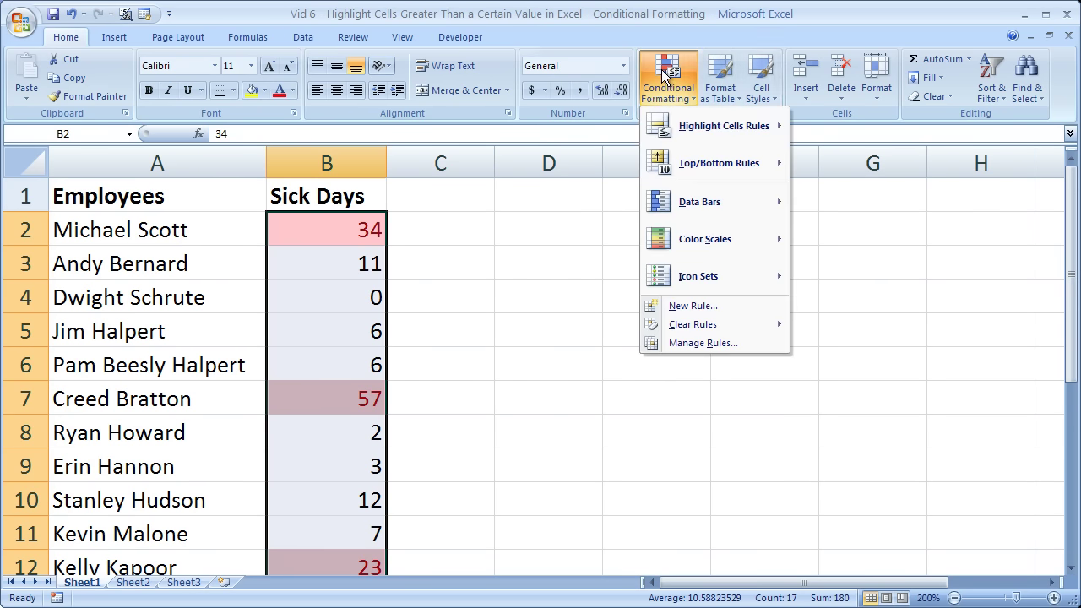
click(692, 343)
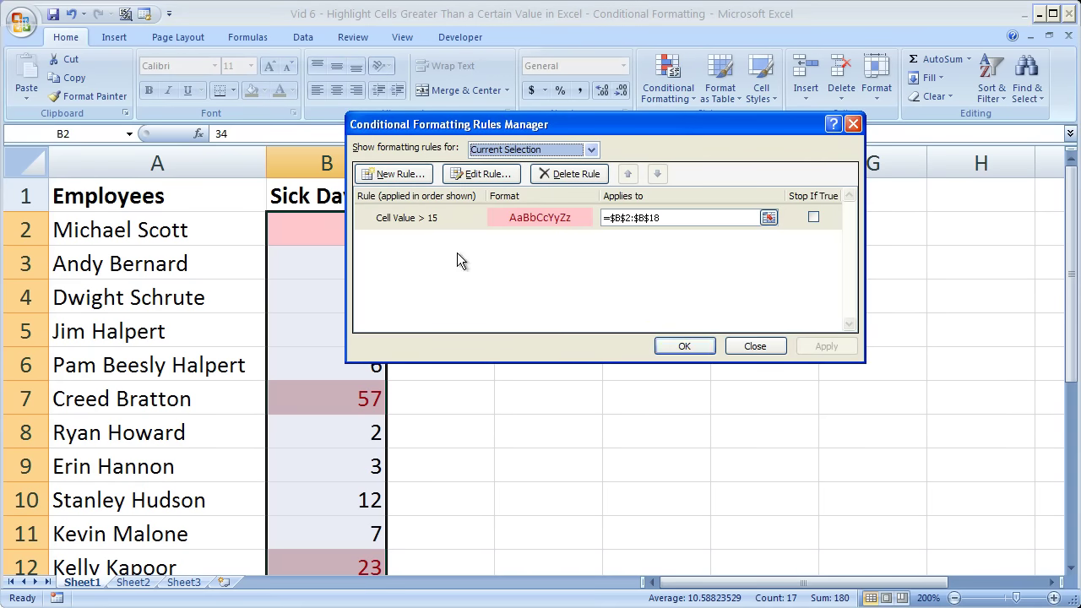
click(455, 224)
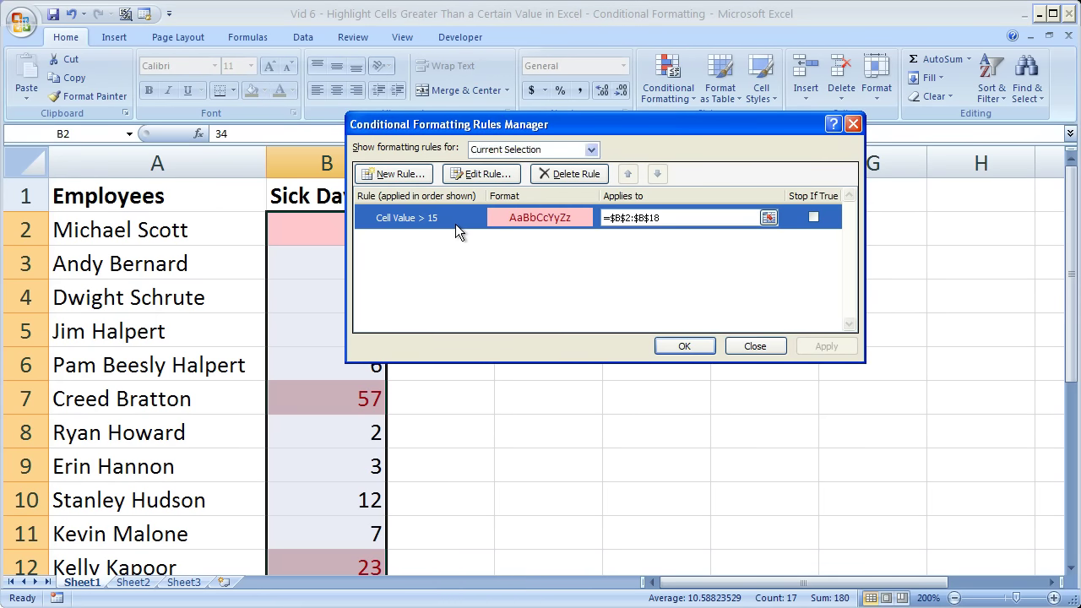
double_click(456, 223)
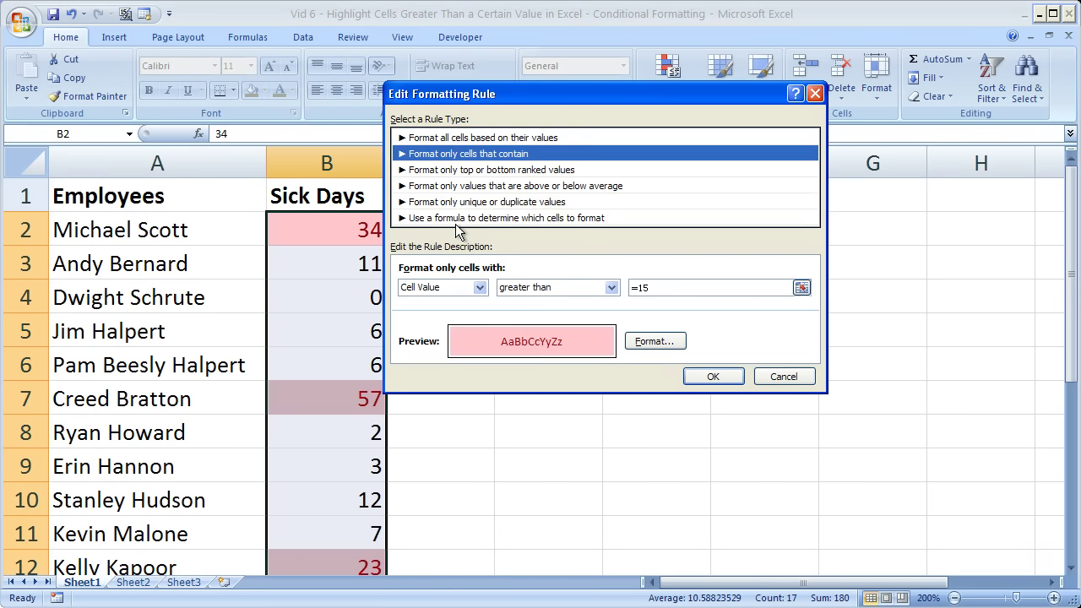
Change the rule's threshold from 15 to 10, keeping the light red format unchanged
click(655, 287)
key(BackSpace)
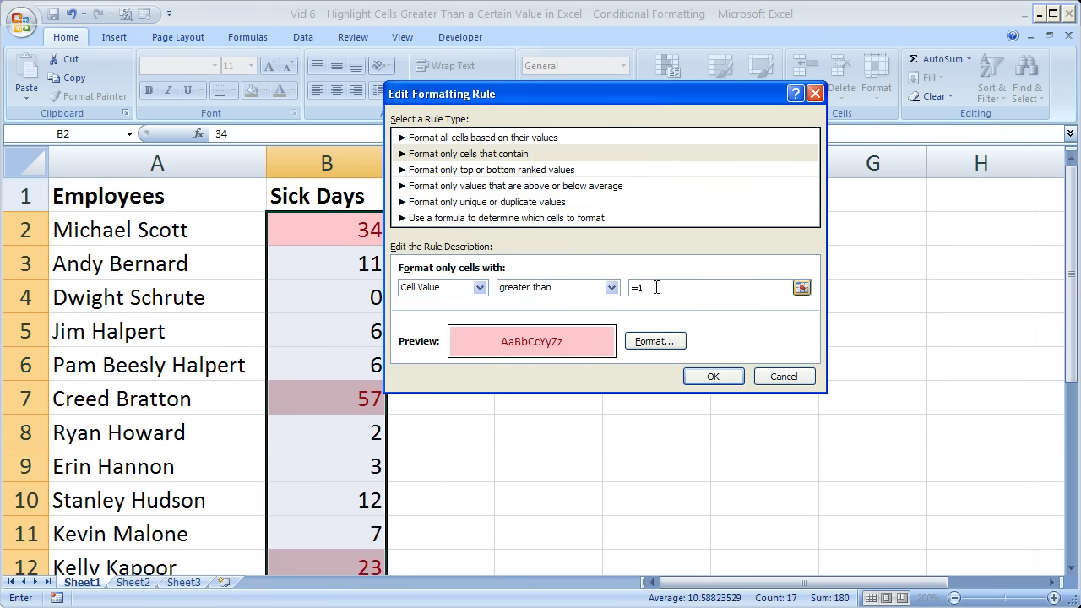
text(0)
click(655, 341)
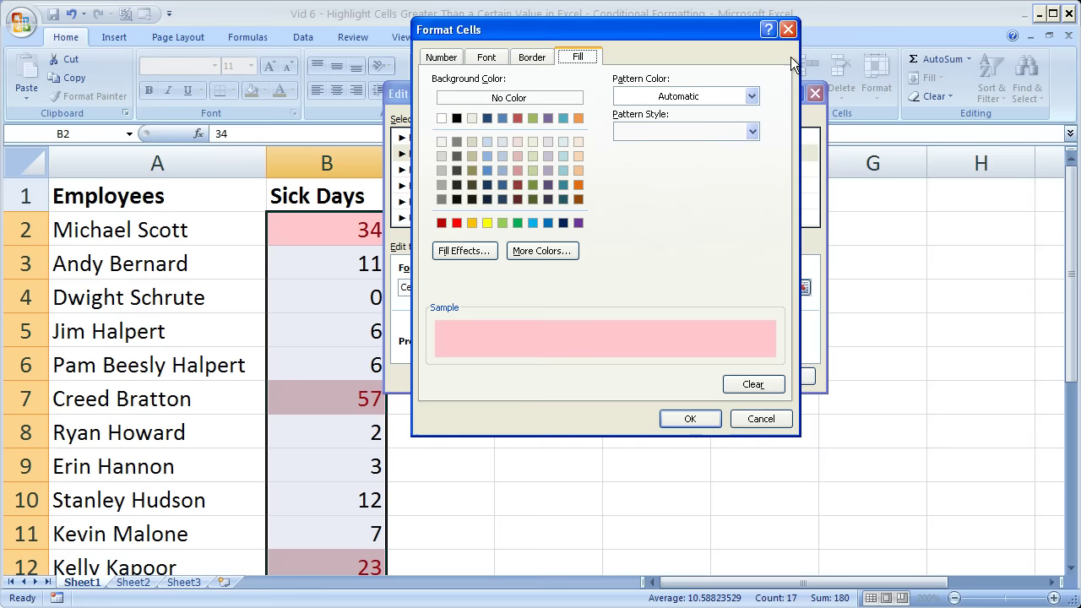
click(785, 28)
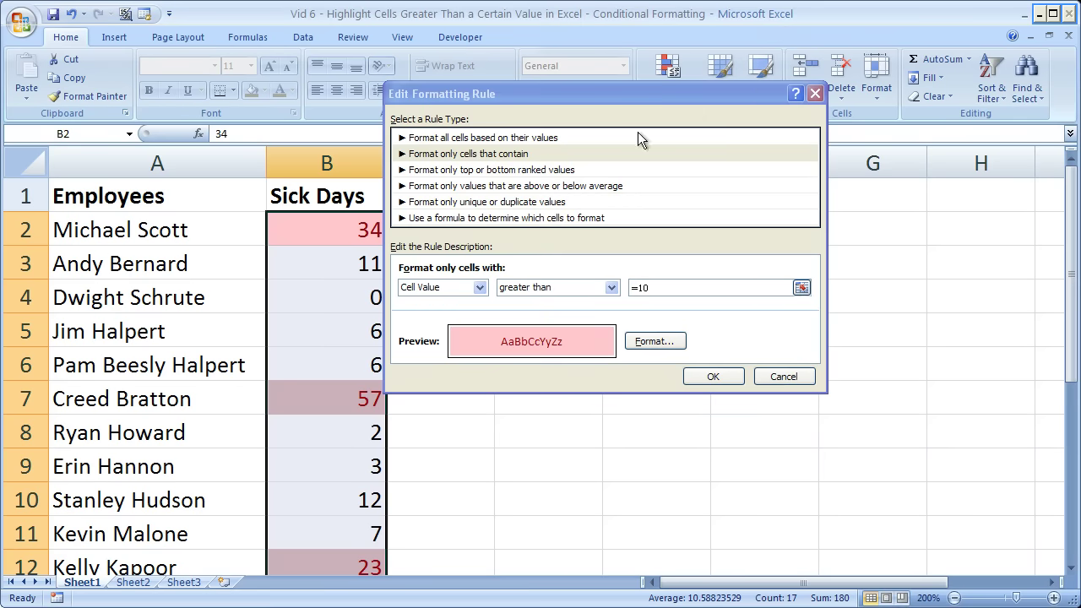
Cancel the threshold edit and delete the Cell Value > 15 rule from the sheet
click(775, 378)
drag(640, 123, 778, 223)
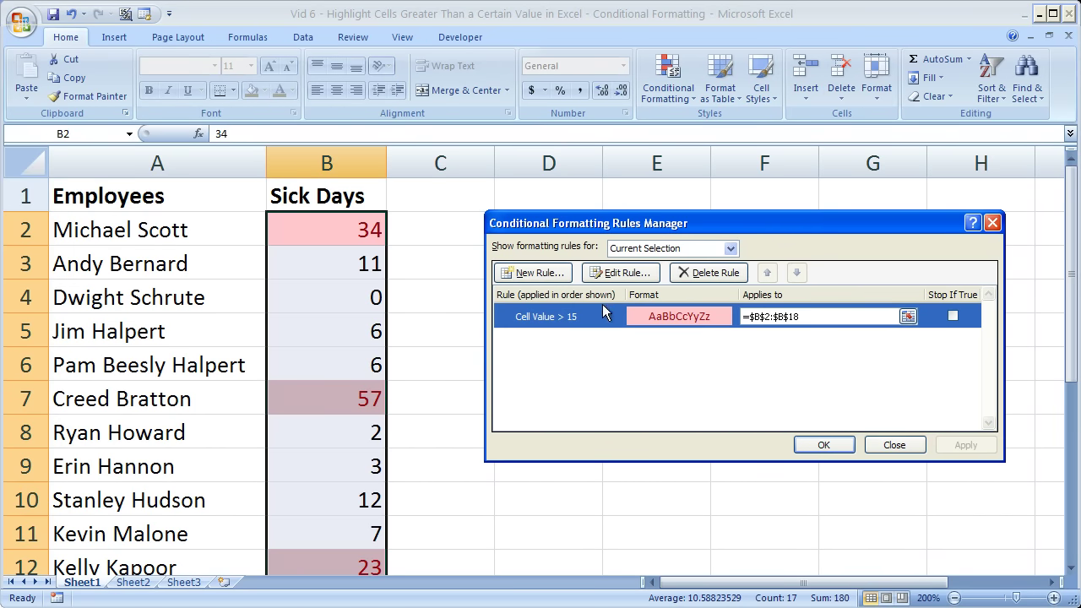
click(706, 272)
click(815, 446)
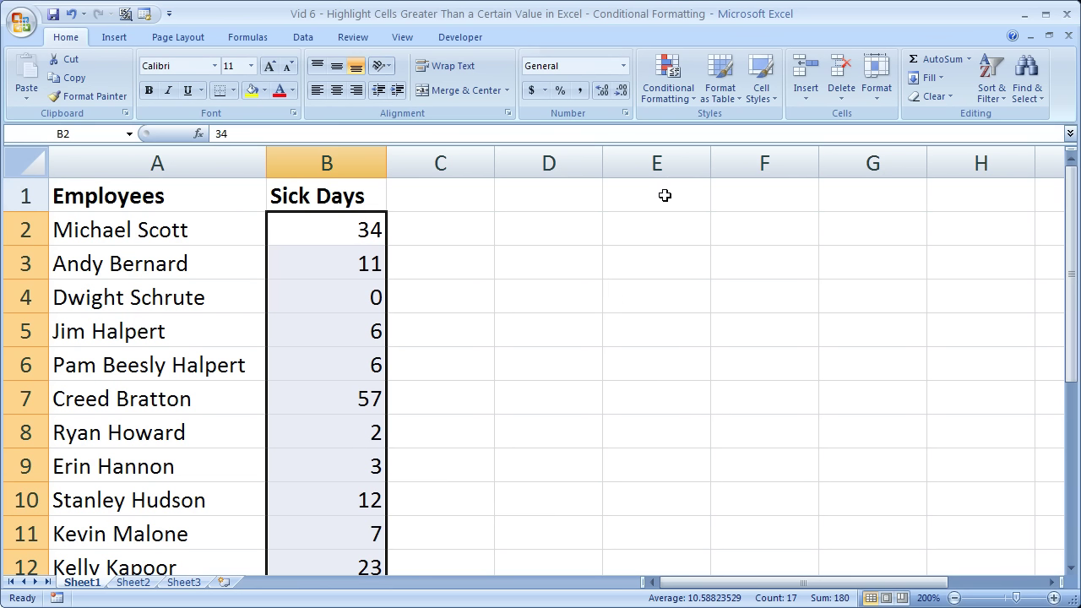
Start a Less Than highlight-cells rule for the Sick Days values
click(666, 90)
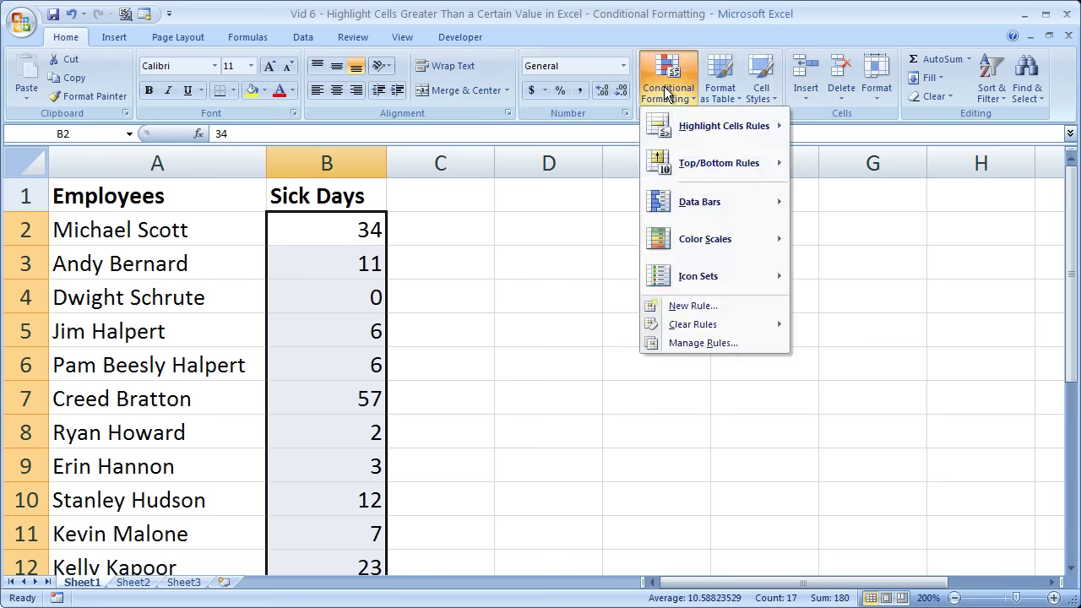
mouse_move(713, 134)
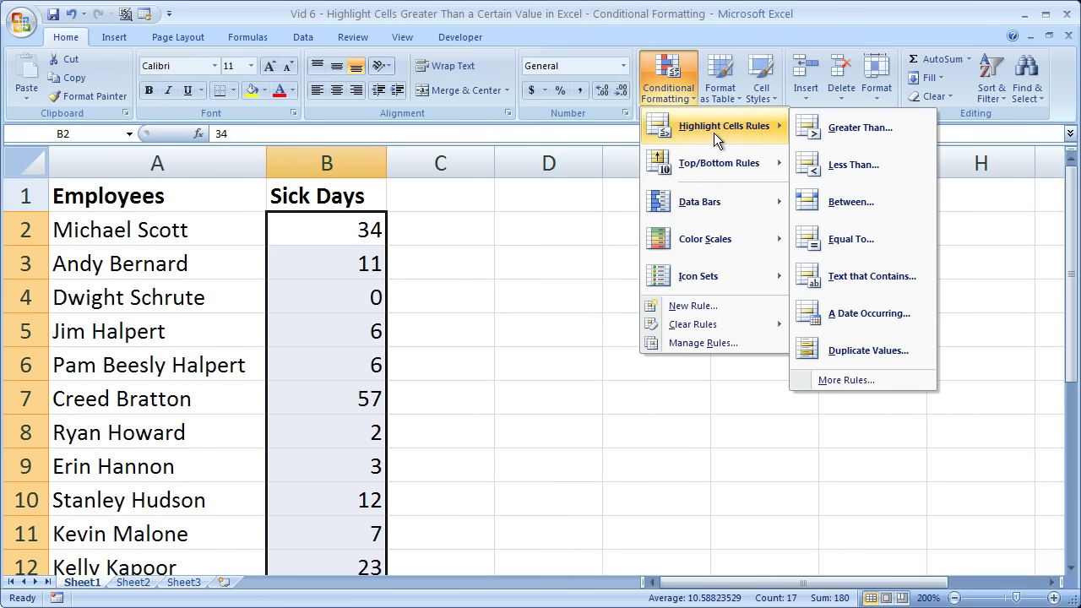
click(873, 164)
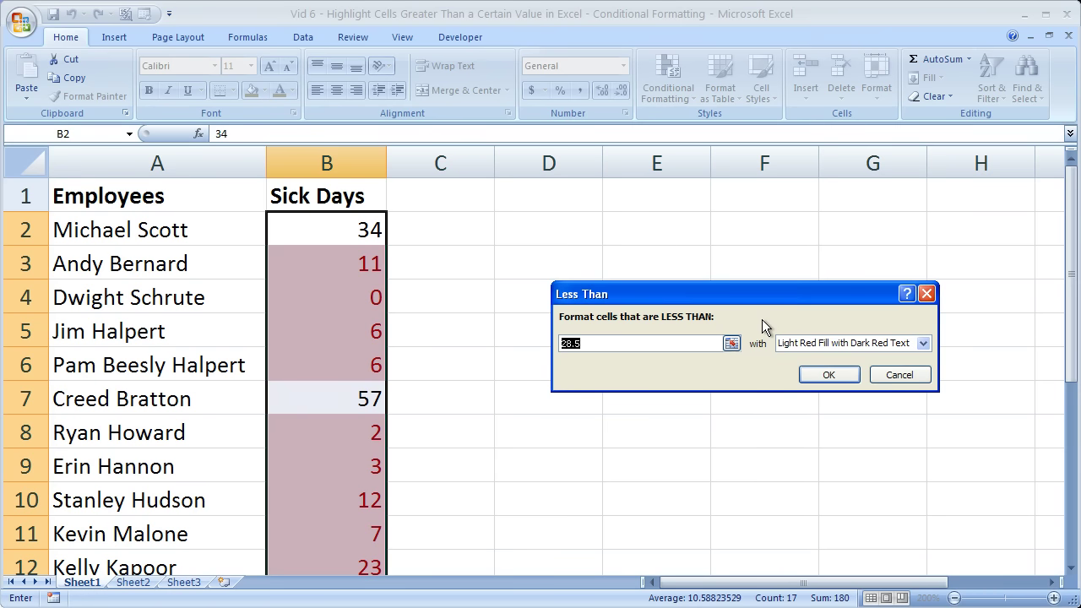
Apply the Less Than 2 rule with Light Red Fill with Dark Red Text
text(2)
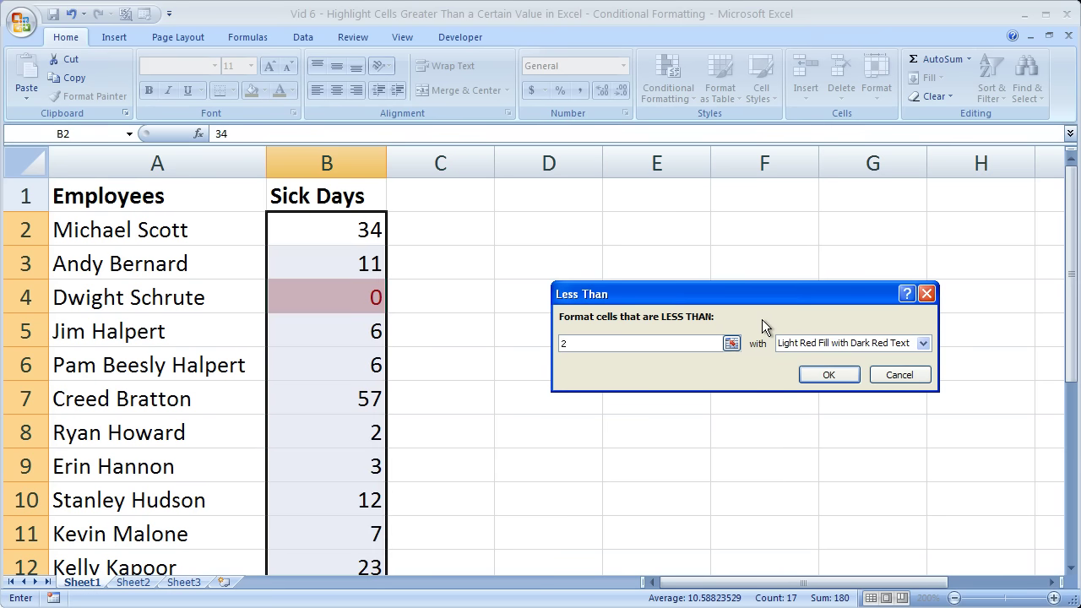
click(829, 374)
click(525, 245)
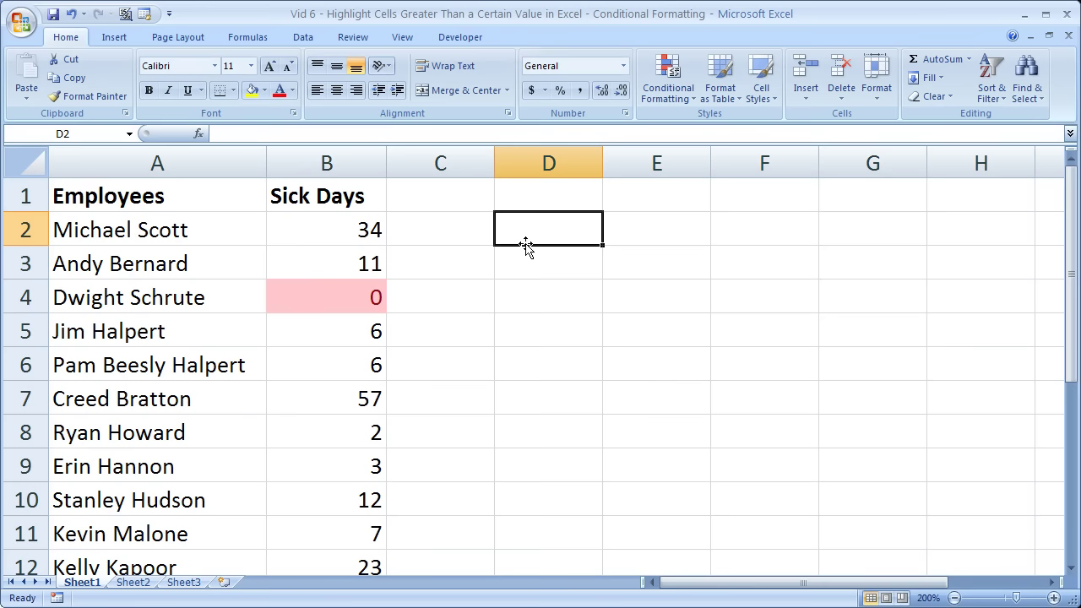
Check the highlighted 0 and 1 values in rows 4 and 14, then select B2
click(339, 301)
drag(1072, 310, 1075, 448)
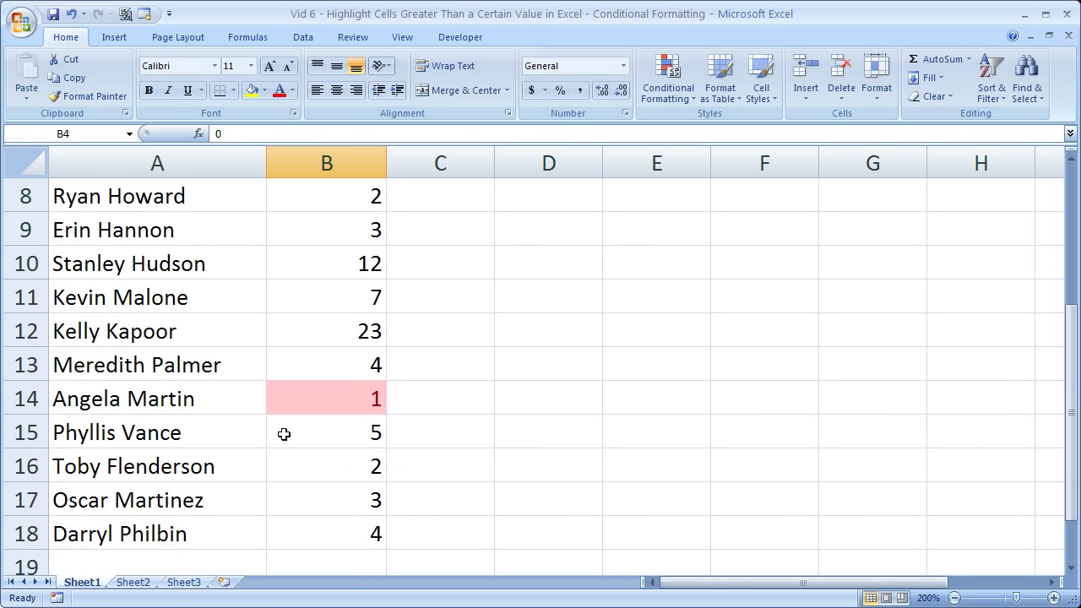
drag(289, 409, 226, 397)
click(765, 357)
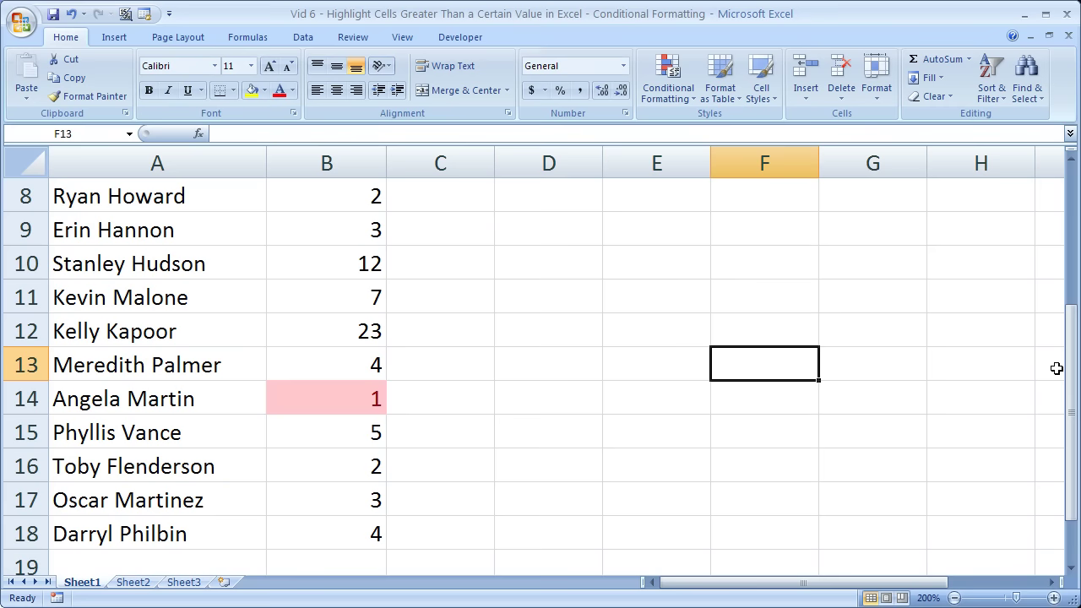
drag(1071, 372, 1043, 140)
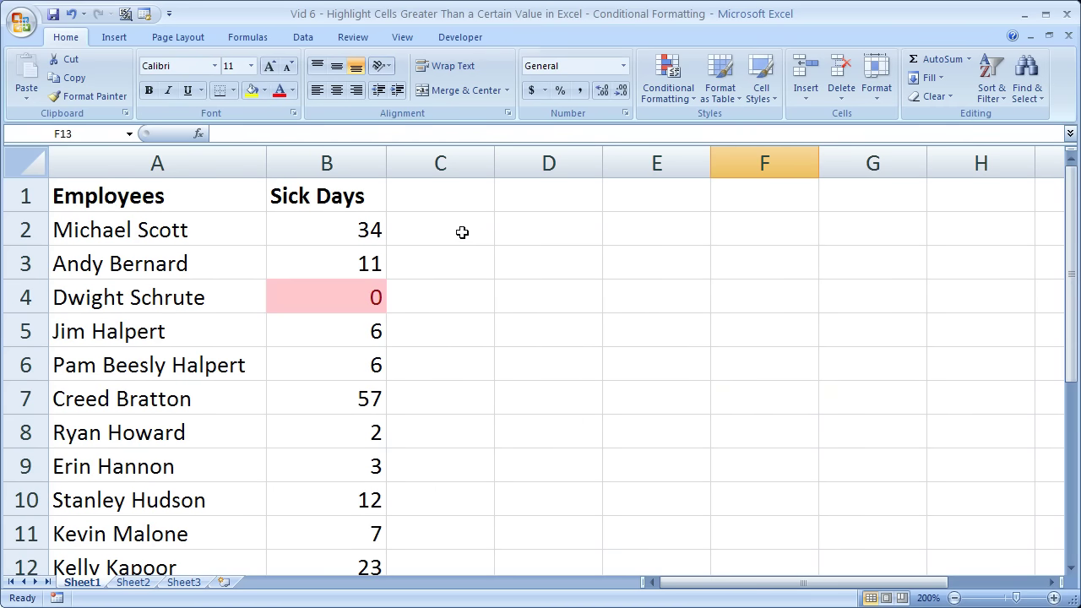
click(320, 234)
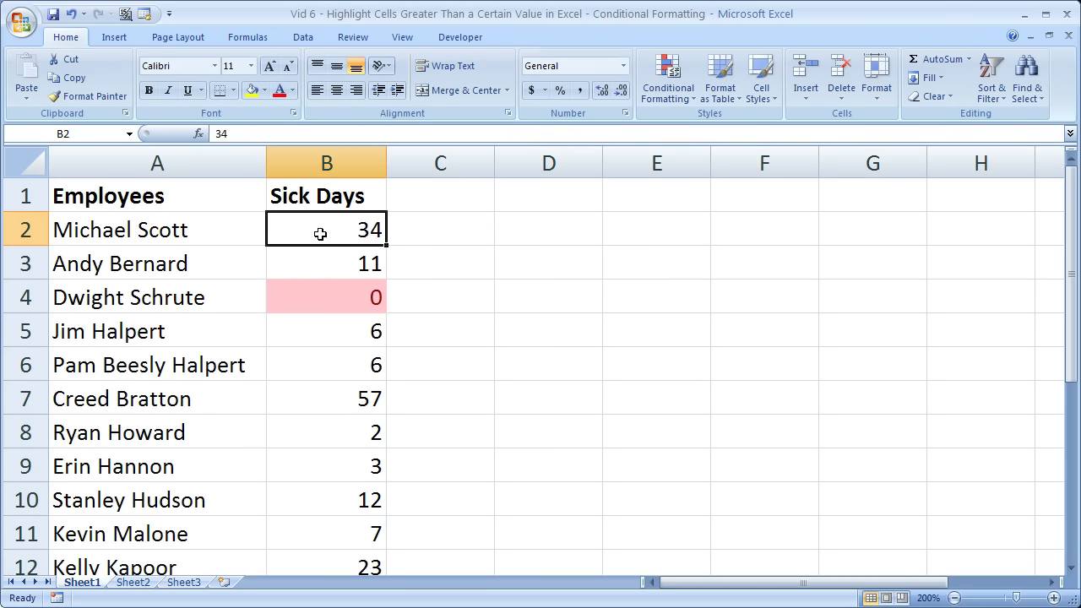